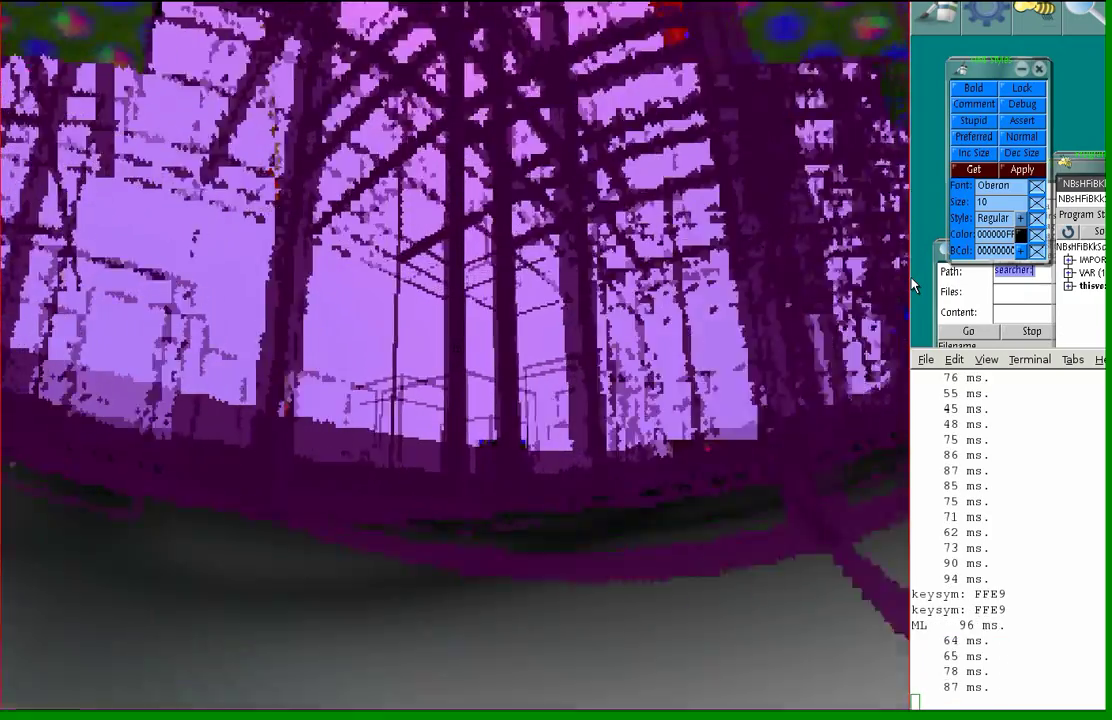
- Speed up the flight out of the purple trees toward the white wall and red-and-blue block
key(Down)
key(Down)
key(Down)
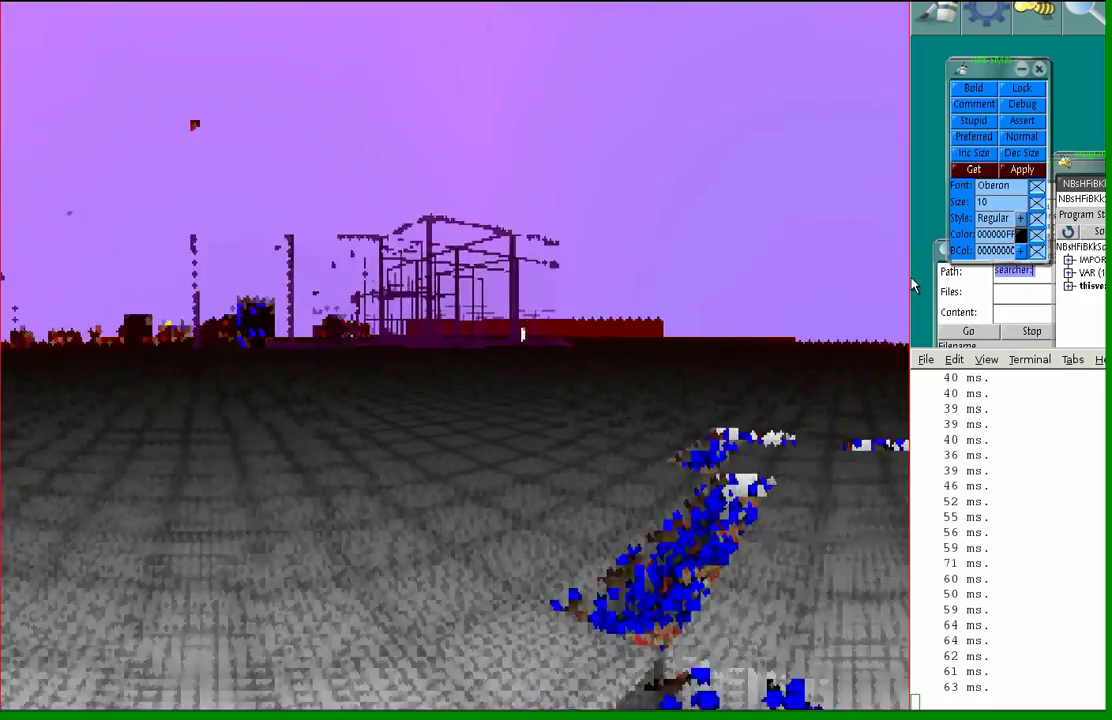
- Accelerate across the tiled plain toward the distant purple scaffold framework
key(Down)
key(Down)
key(Down)
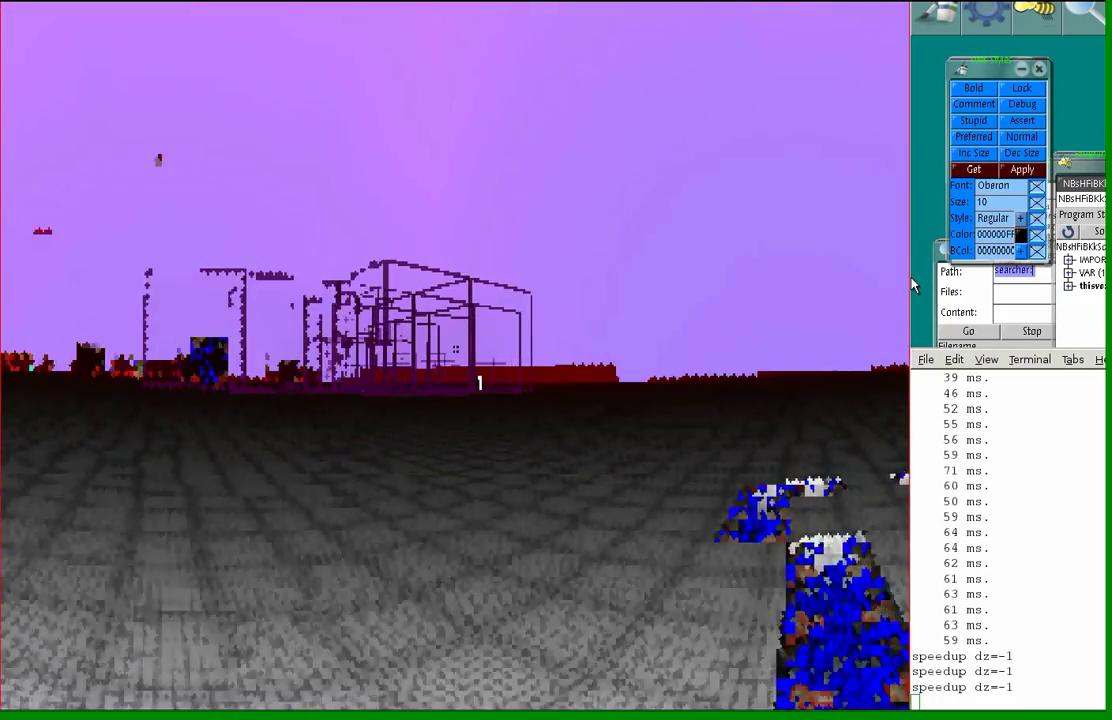
key(Down)
key(Down)
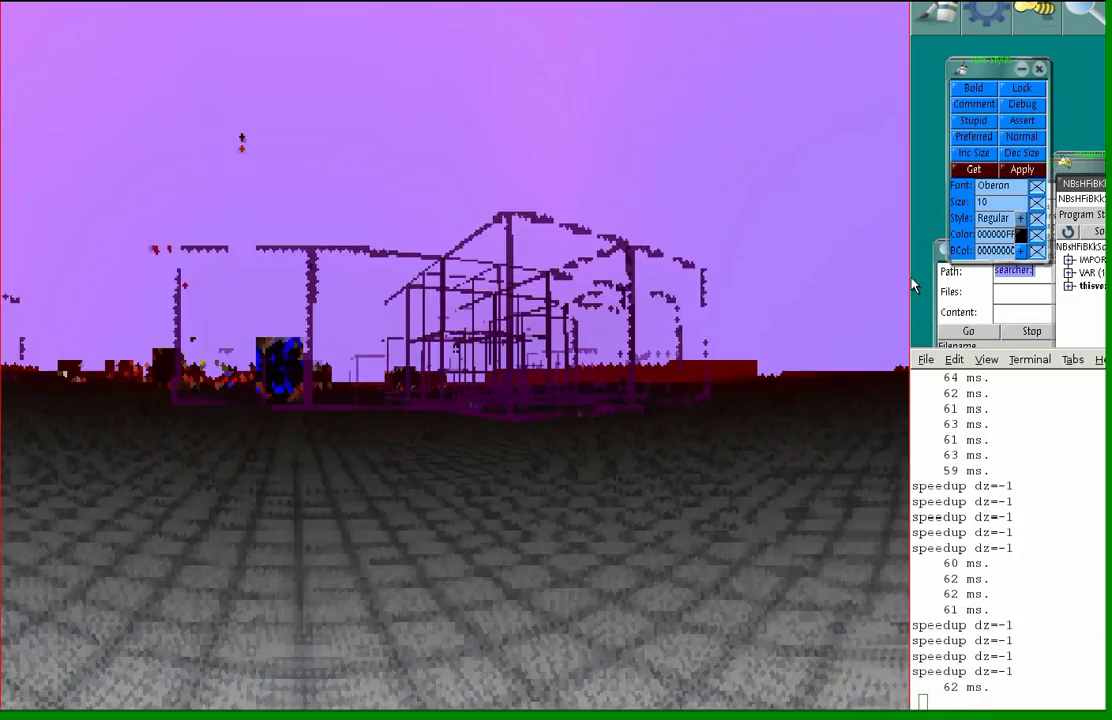